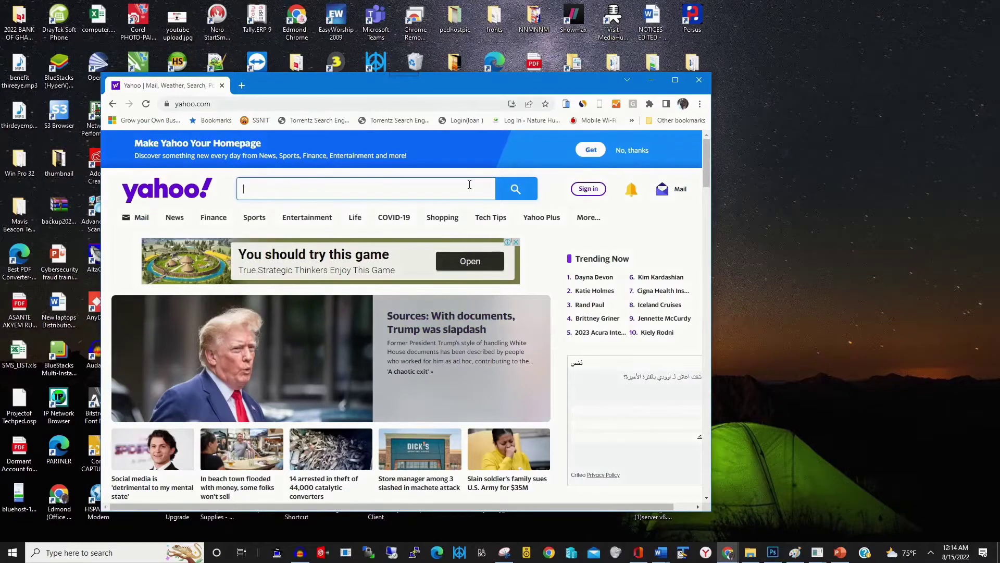
- Open Yahoo's sign-in page from the homepage's Sign in button to see the saved account
{"action": "left_click", "coordinate": [221, 100]}
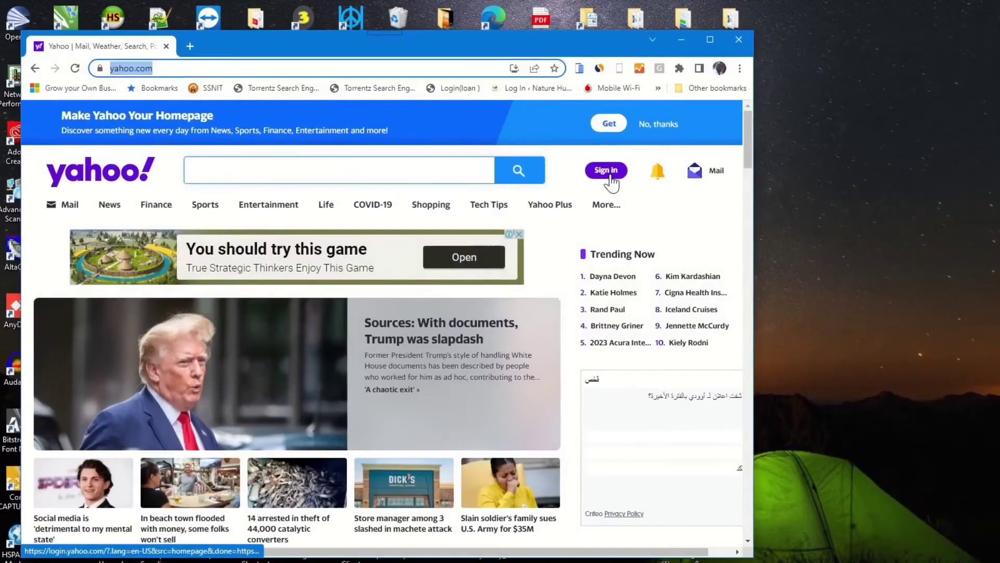
{"action": "left_click", "coordinate": [611, 178]}
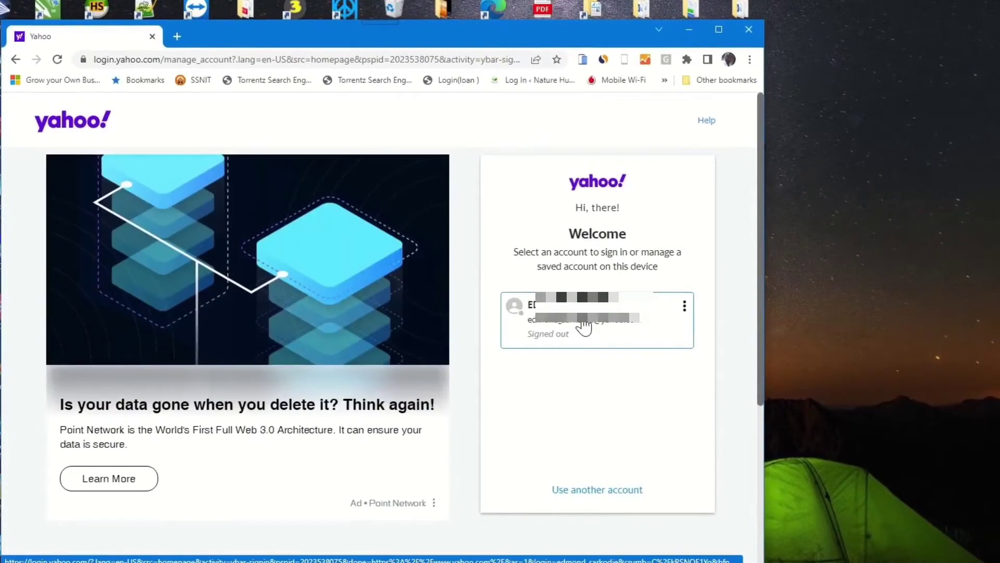
- Sign in as the saved account with Chrome's autofilled password to reach the authenticator code prompt
{"action": "left_click", "coordinate": [585, 325]}
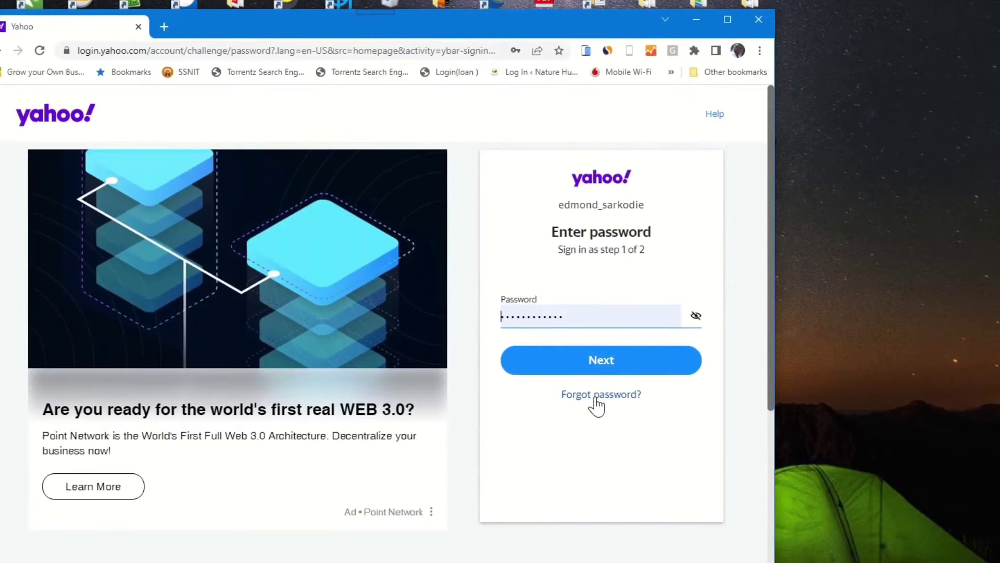
{"action": "left_click", "coordinate": [620, 373]}
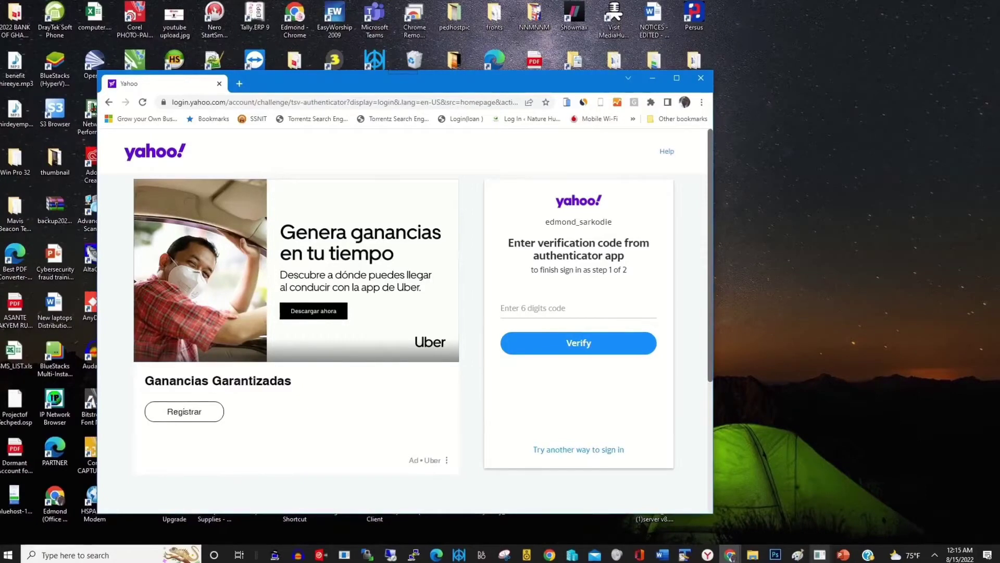
- Place the mirrored phone window beside Chrome and open Google Authenticator to show Yahoo's 6-digit code
{"action": "mouse_move", "coordinate": [820, 555]}
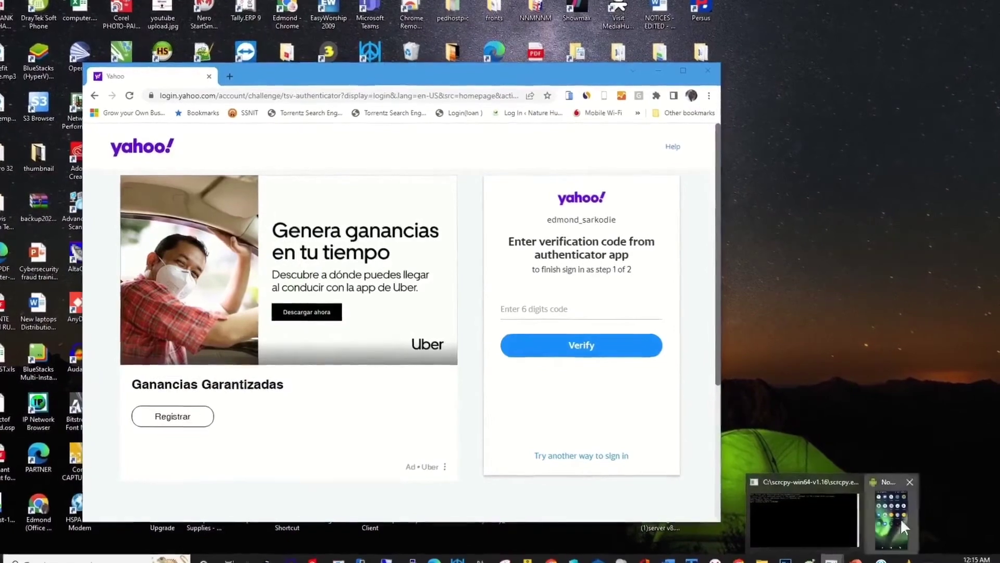
{"action": "left_click", "coordinate": [900, 518]}
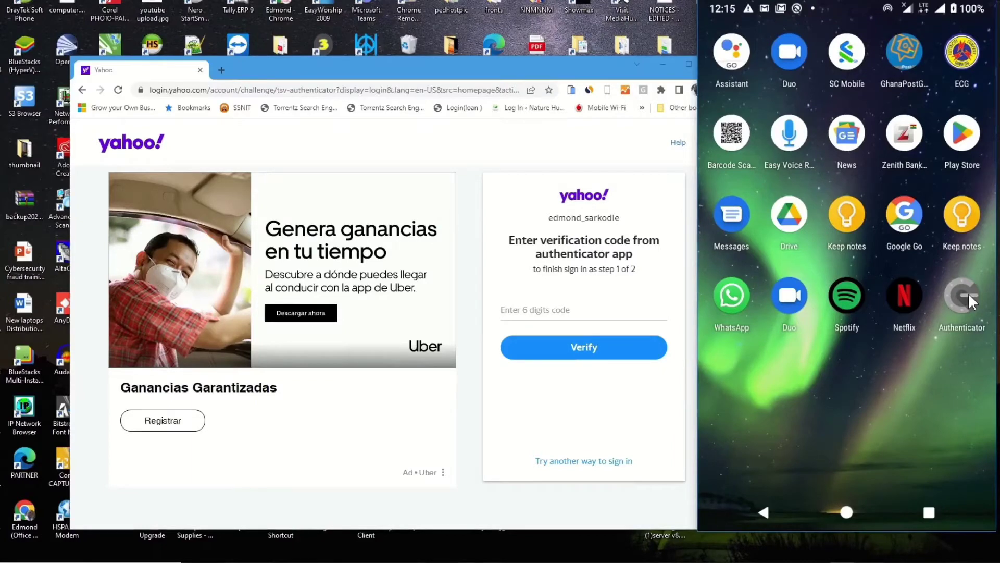
{"action": "left_click_drag", "start_coordinate": [506, 67], "coordinate": [413, 67]}
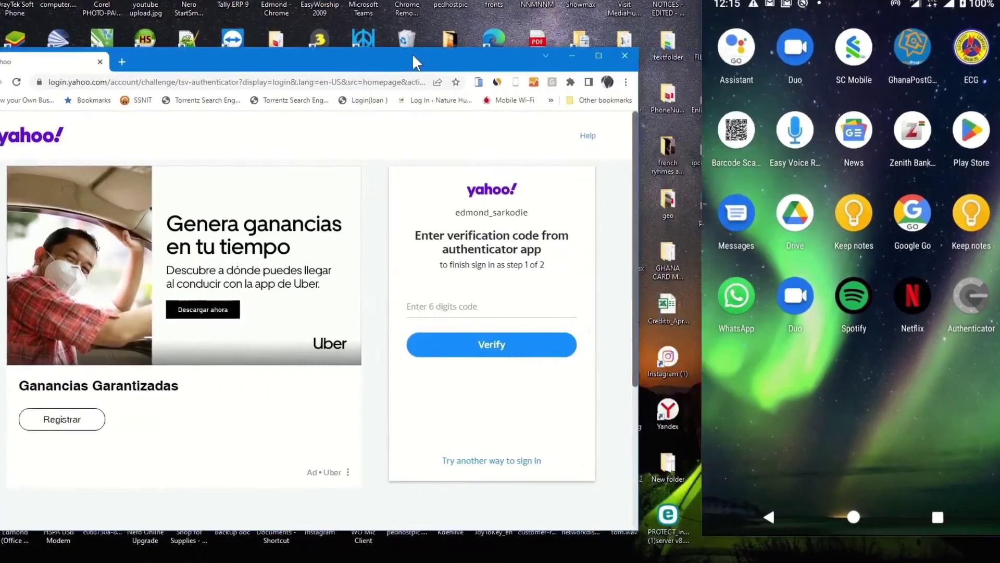
{"action": "left_click", "coordinate": [965, 296]}
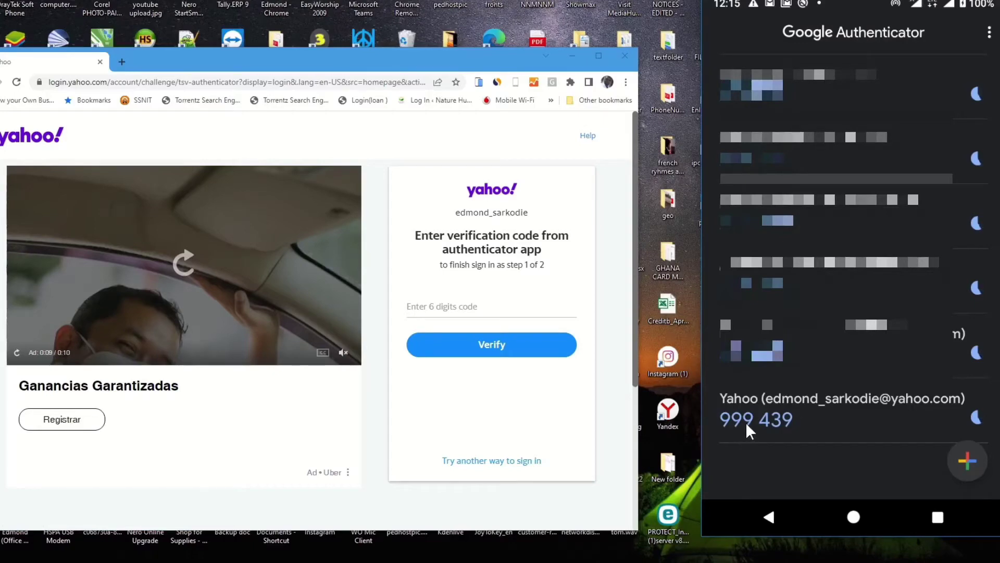
- Enter the authenticator's 6-digit code in Yahoo, correct a typo, and submit it
{"action": "left_click", "coordinate": [446, 308]}
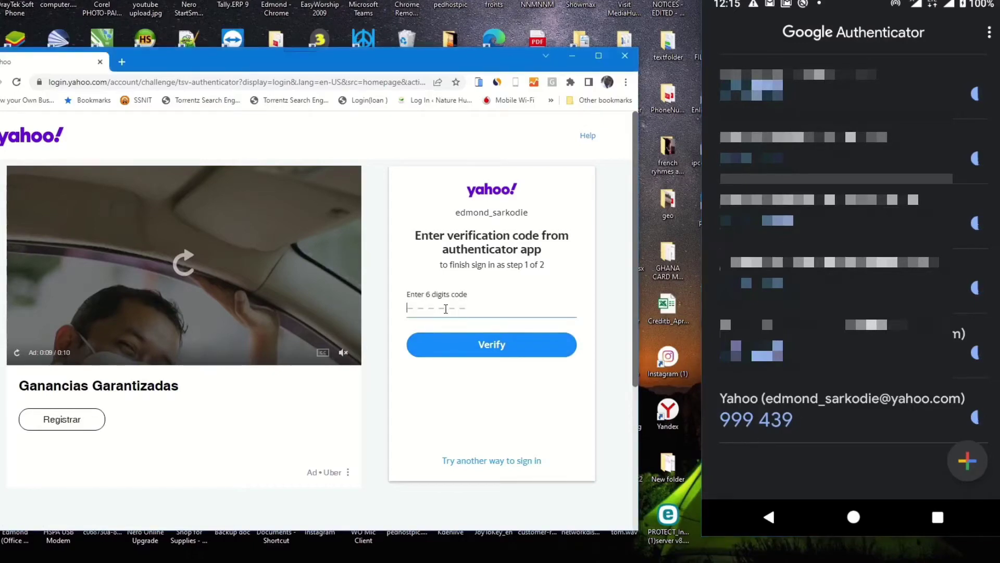
{"action": "key", "text": "BackSpace"}
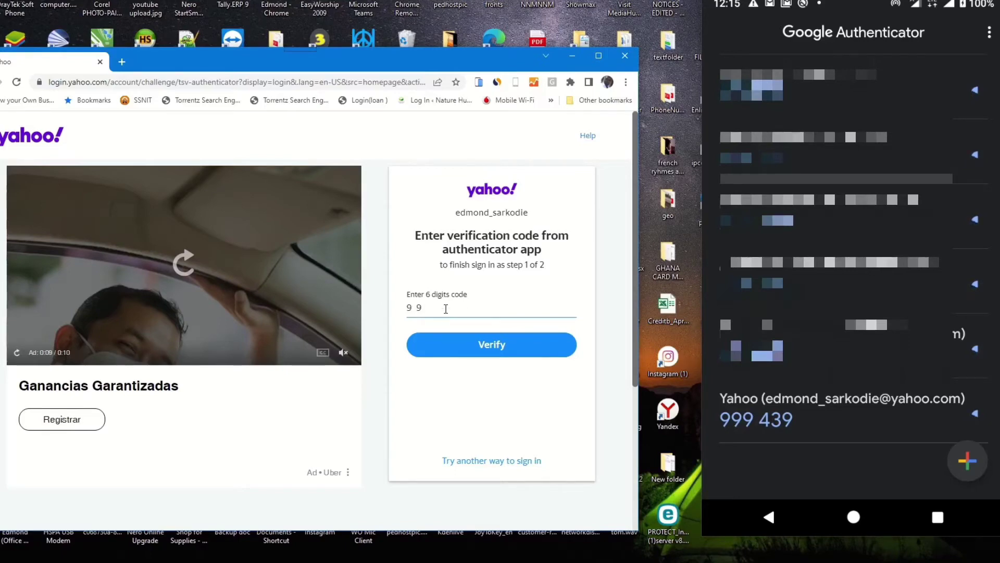
{"action": "key", "text": "Return"}
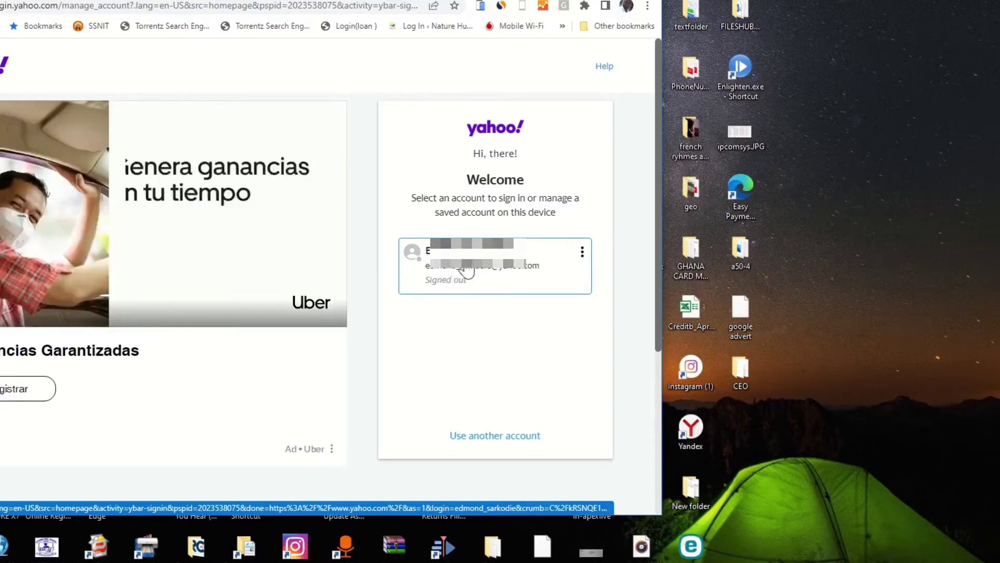
- Pick the saved account again and choose Email a code for step 2 of sign-in
{"action": "left_click", "coordinate": [464, 268]}
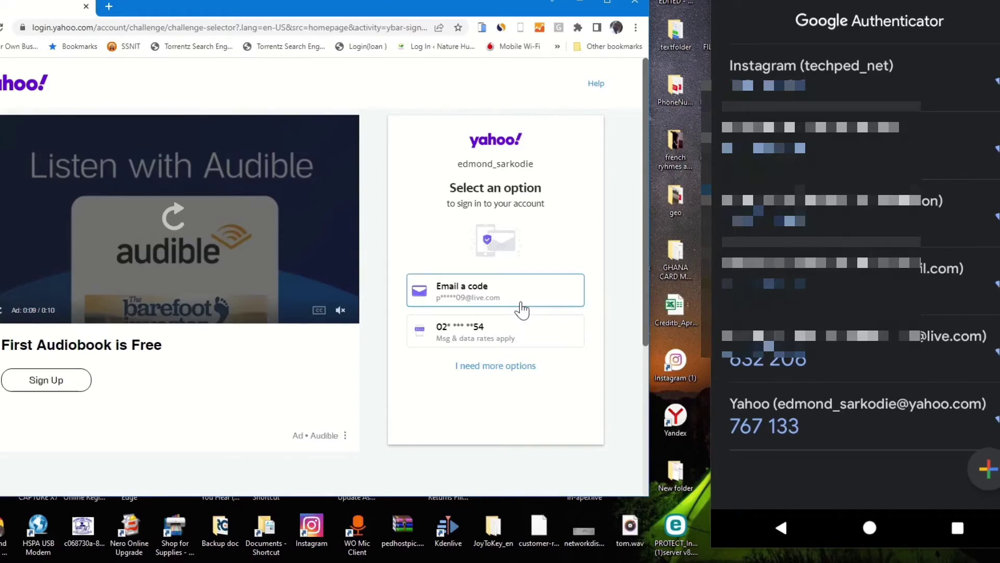
{"action": "left_click", "coordinate": [519, 309]}
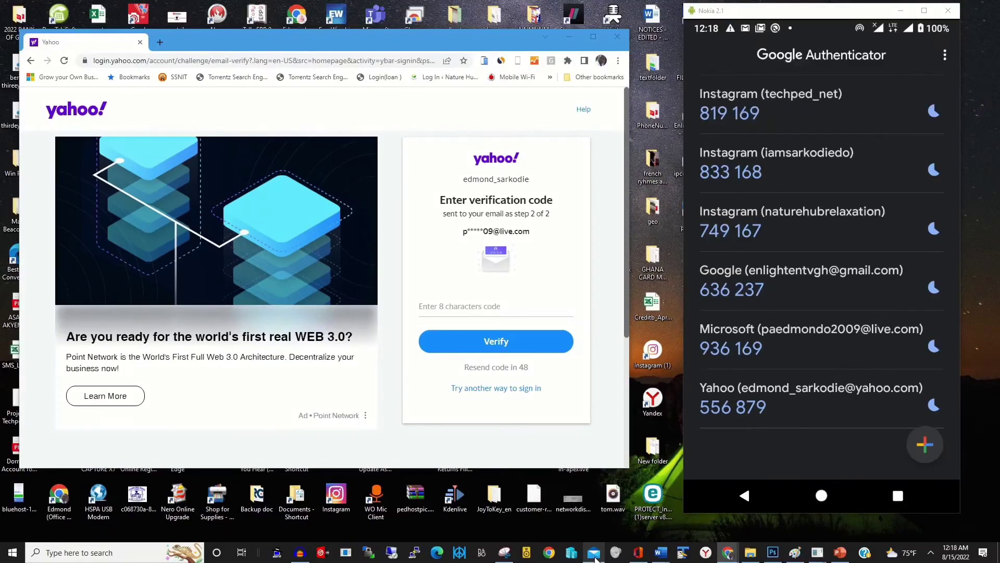
- Paste the 8-character code from Yahoo's verification email in Mail into the step-2 code field
{"action": "left_click", "coordinate": [595, 554]}
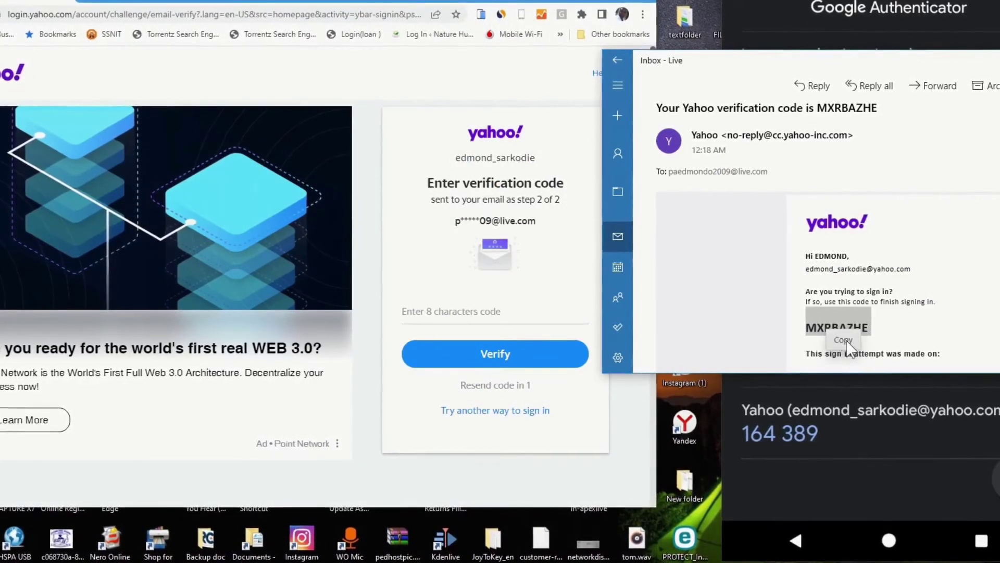
{"action": "left_click", "coordinate": [446, 311]}
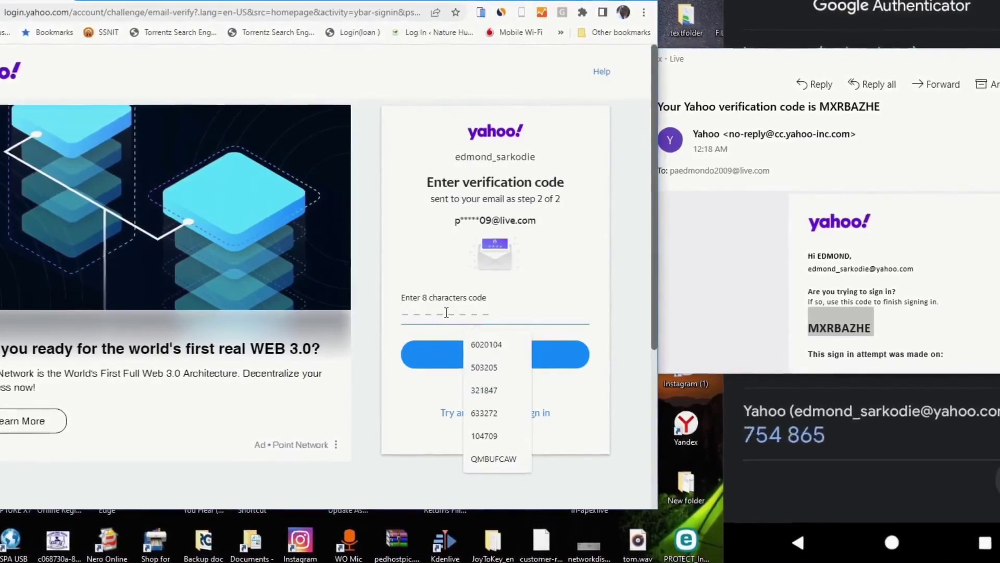
{"action": "type", "text": "V"}
{"action": "key", "text": "BackSpace"}
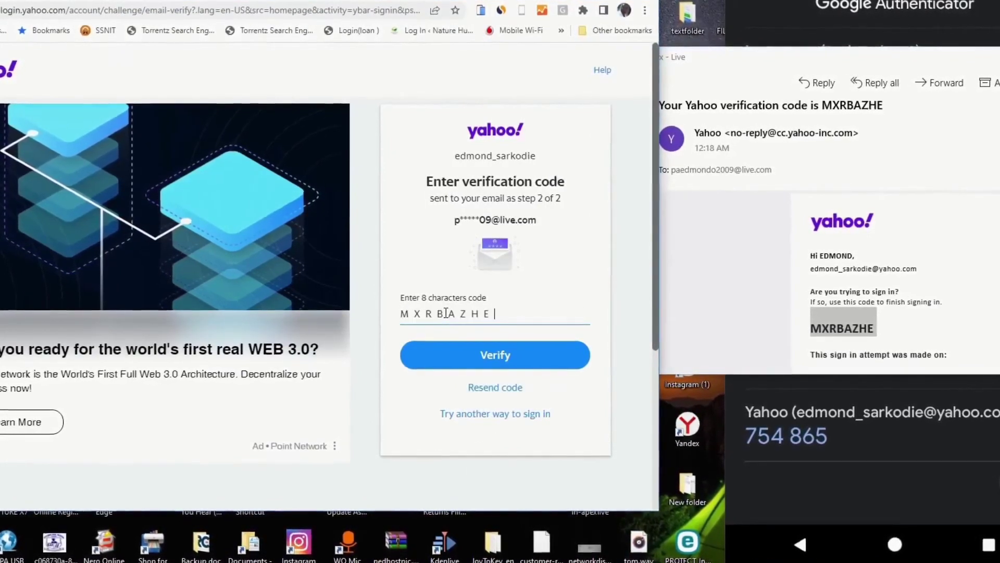
- Verify the emailed code and start typing a new password on the Create a new password page
{"action": "left_click", "coordinate": [493, 356]}
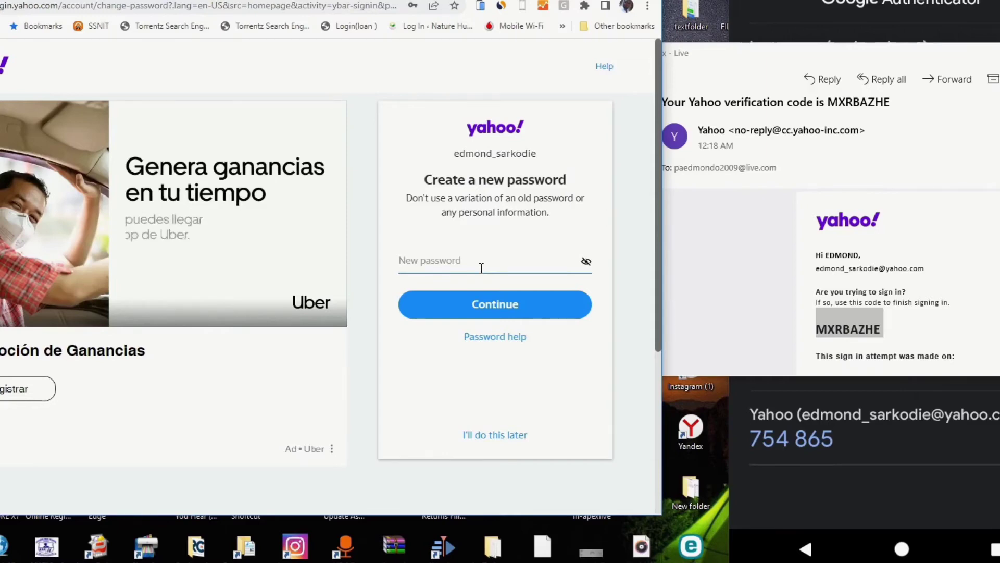
{"action": "left_click", "coordinate": [482, 268]}
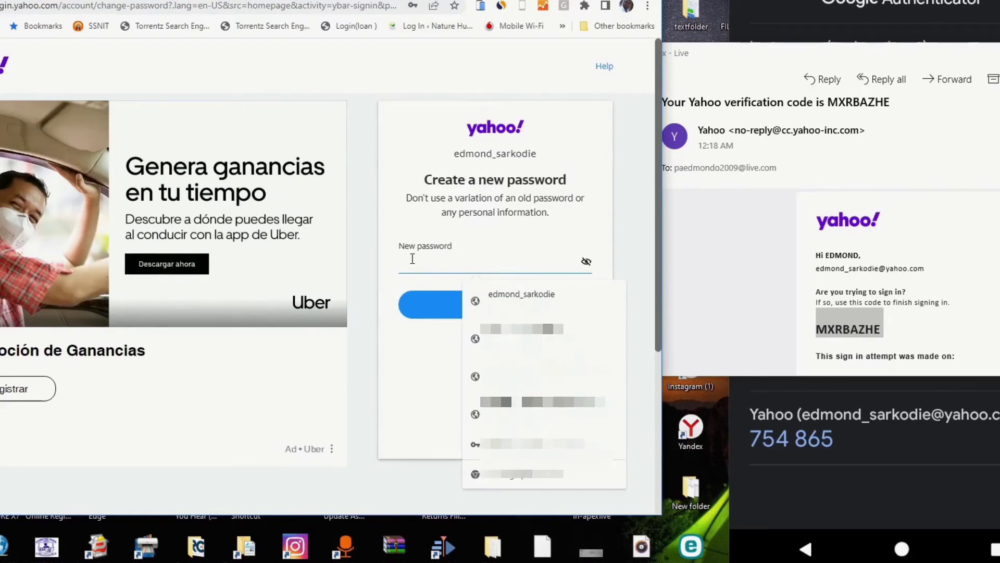
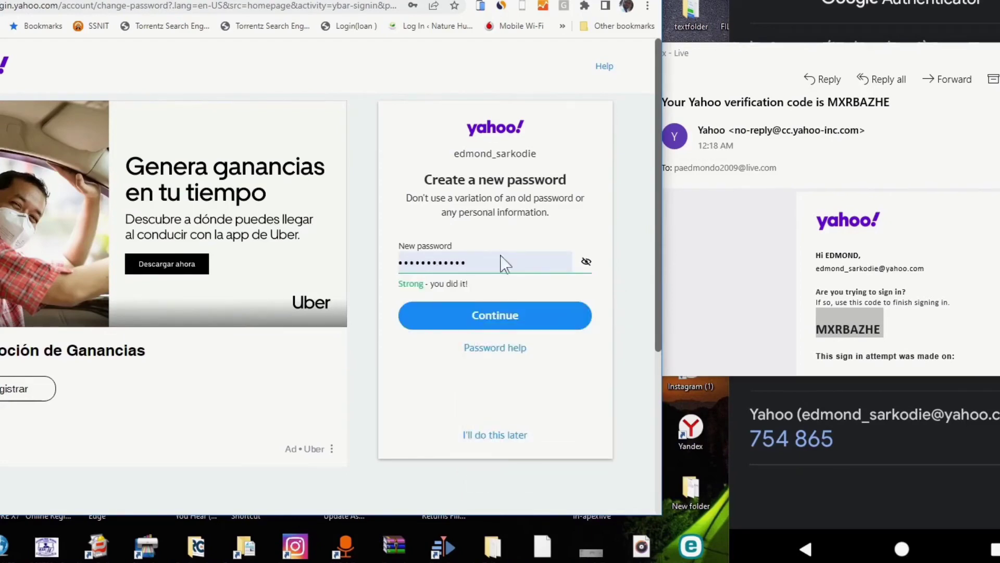
- Finish entering the new account password and submit it to reach the Success page
{"action": "type", "text": "a"}
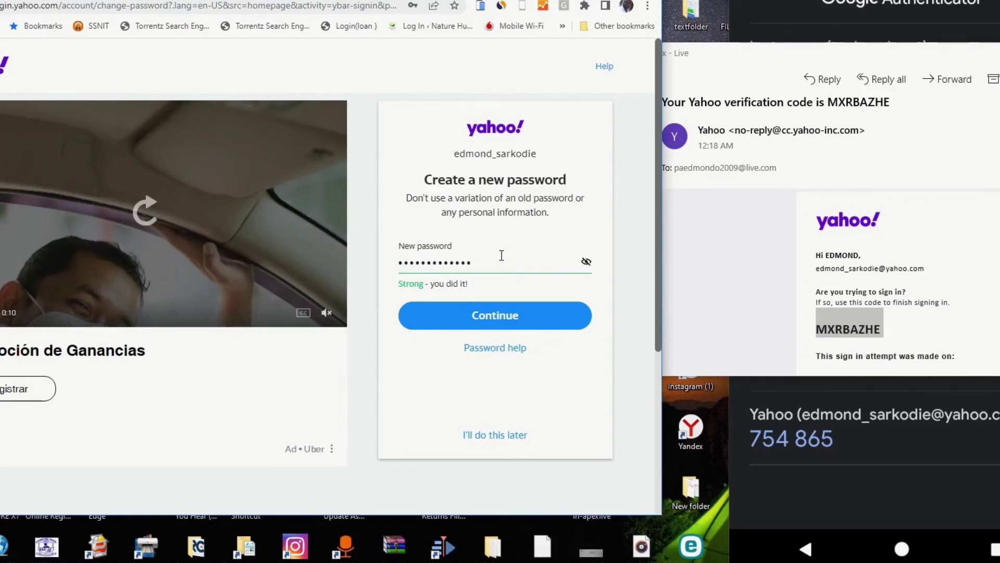
{"action": "left_click", "coordinate": [526, 322]}
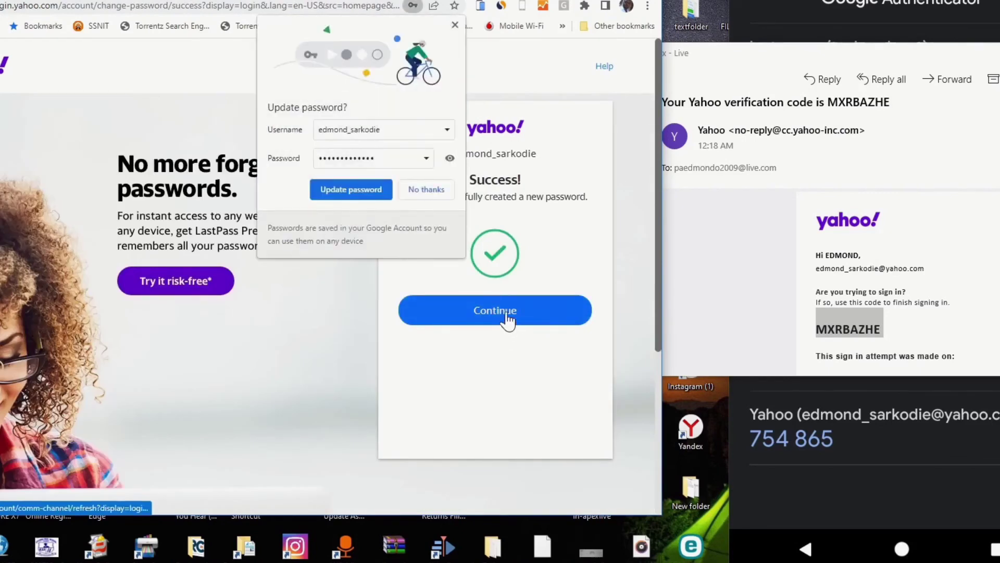
- Update the saved password in Chrome, continue past Success, and approve the recovery details with Looks good
{"action": "left_click", "coordinate": [334, 193]}
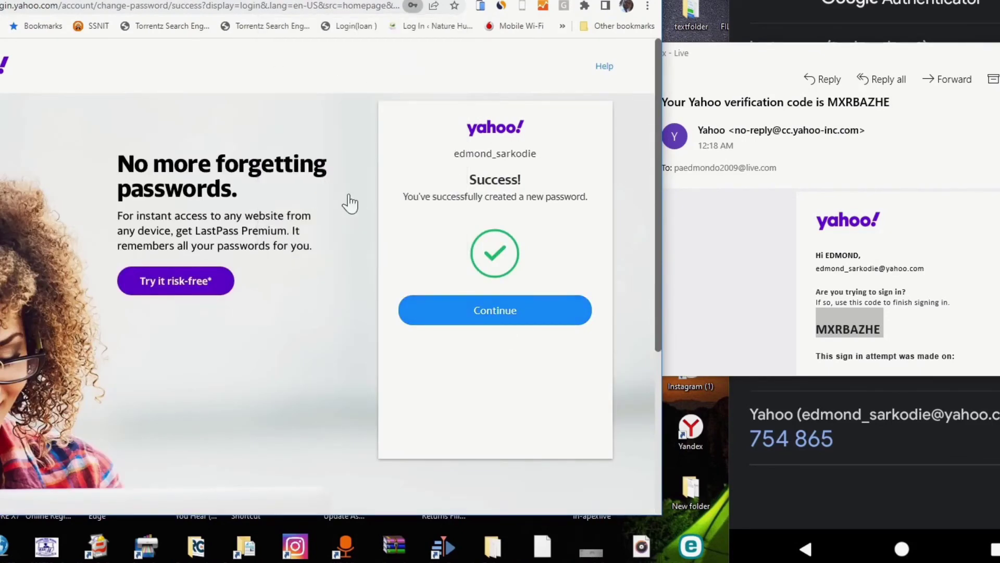
{"action": "left_click", "coordinate": [528, 320]}
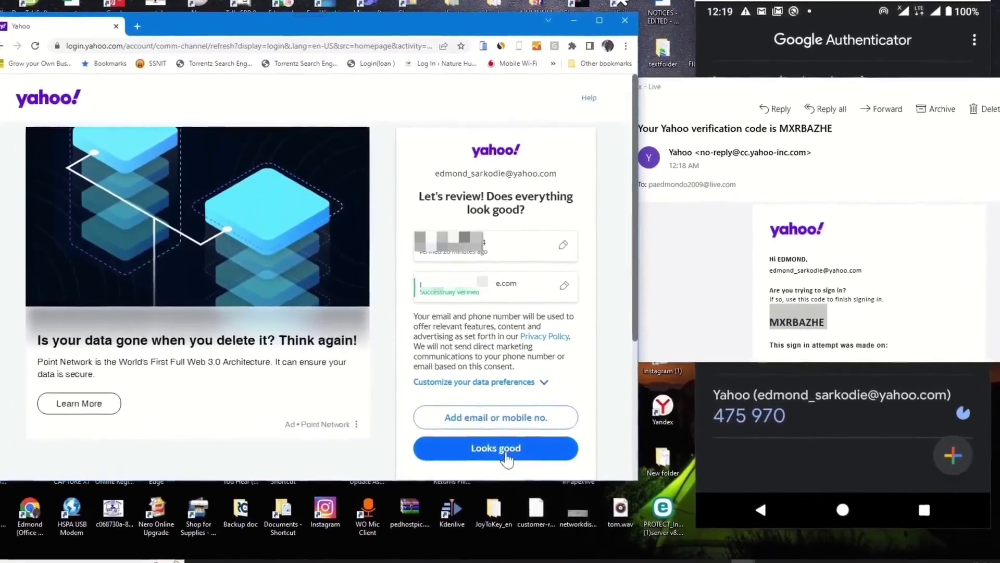
{"action": "left_click", "coordinate": [507, 449]}
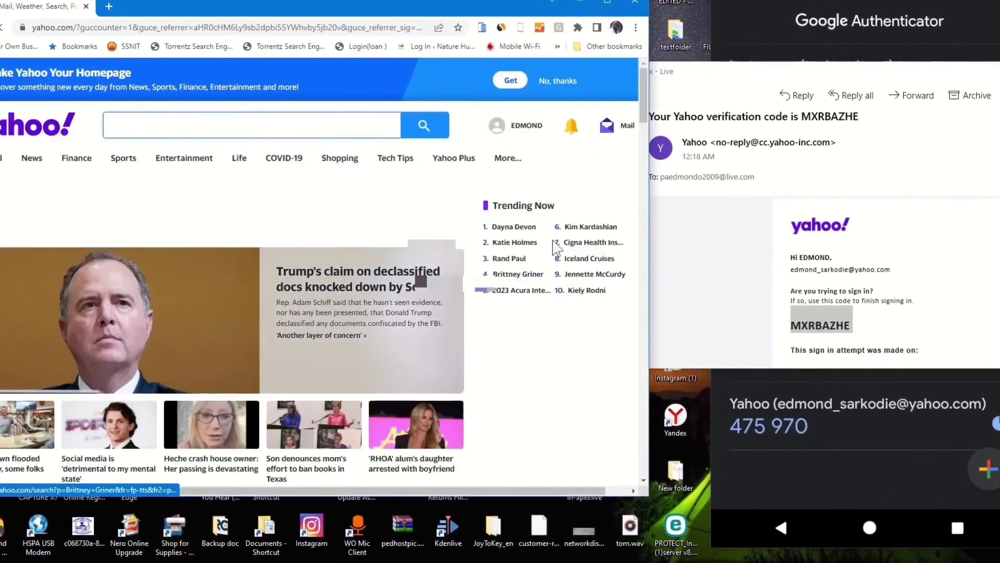
- Open Yahoo Mail from the homepage's top-right Mail icon to show the inbox
{"action": "mouse_move", "coordinate": [617, 137]}
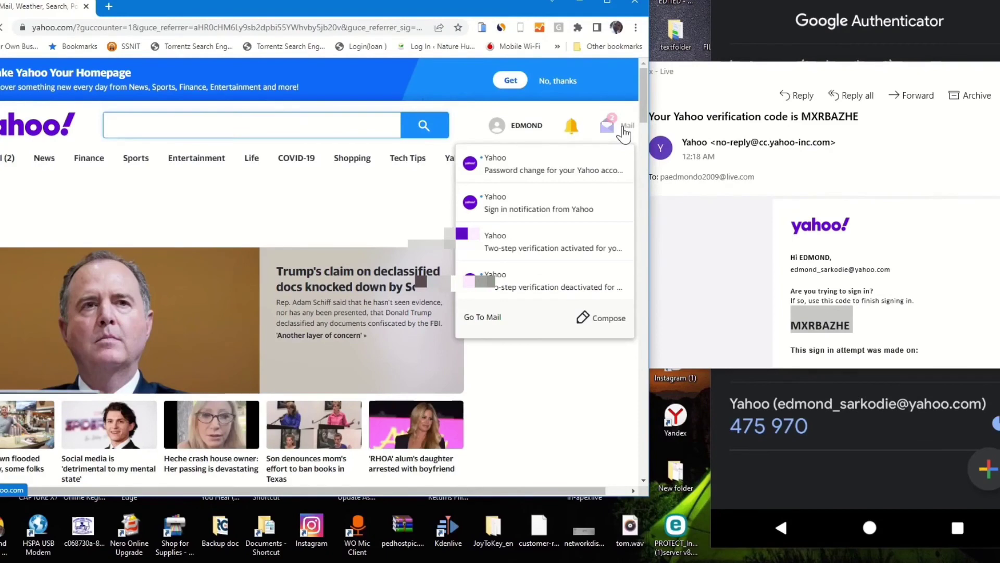
{"action": "left_click", "coordinate": [605, 136]}
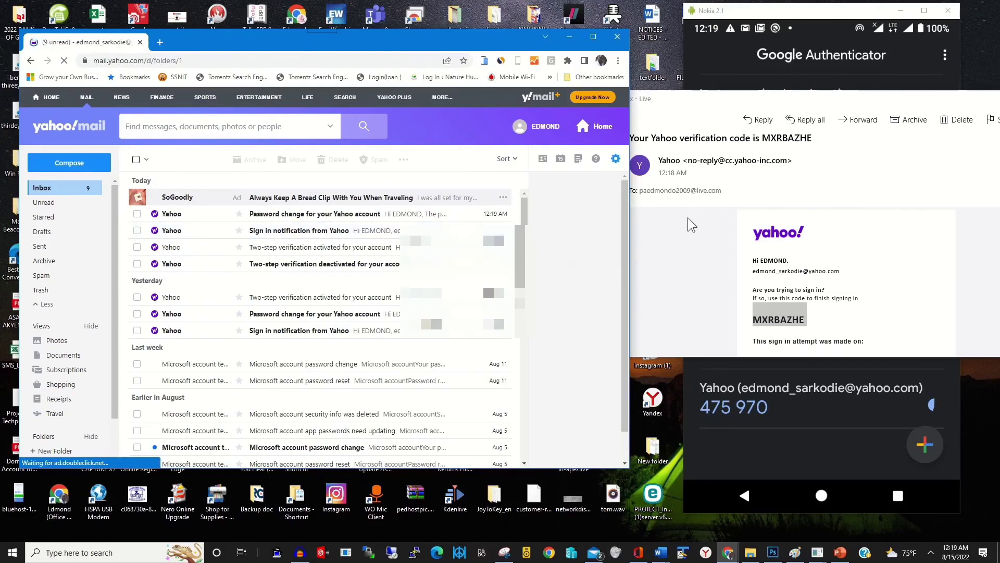
- Close the Windows Mail 'Inbox - Live' window holding the verification-code email
{"action": "left_click_drag", "start_coordinate": [855, 95], "coordinate": [704, 97]}
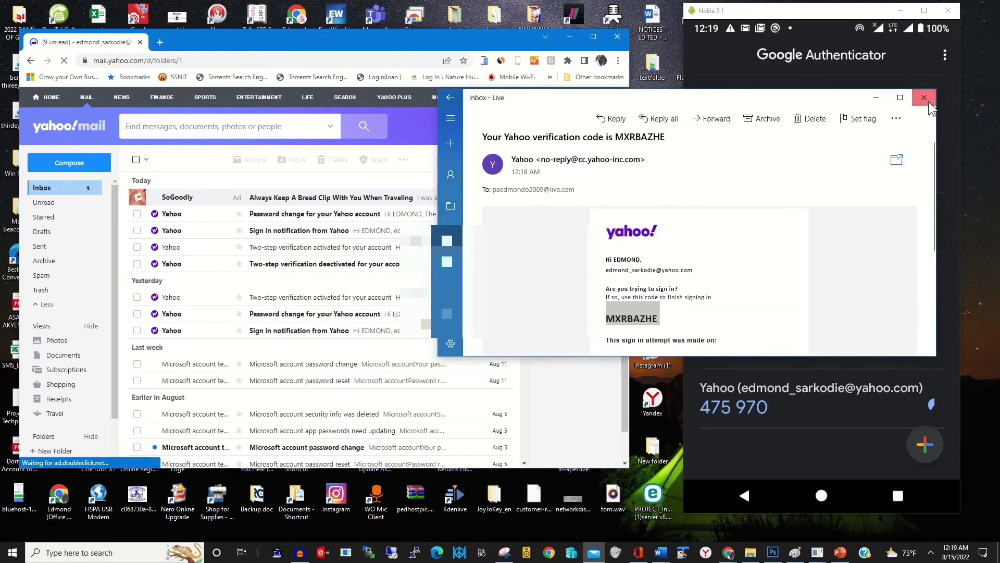
{"action": "left_click", "coordinate": [923, 97]}
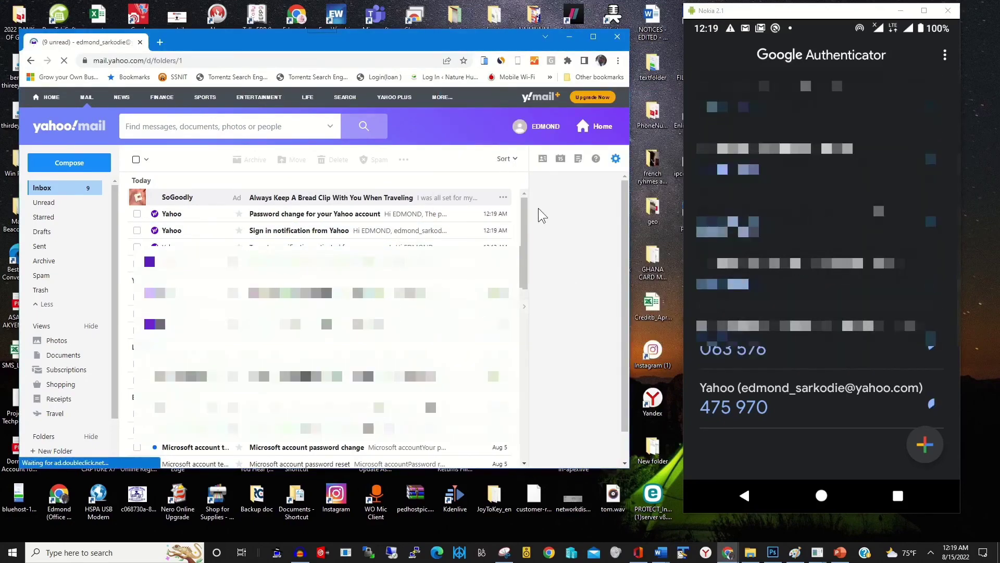